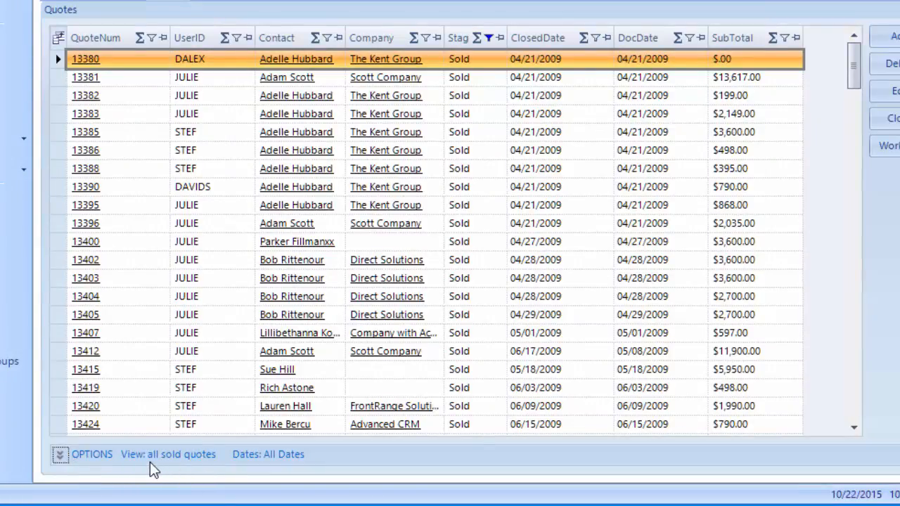
# - Show the sold quotes grid's options and open its print preview in an enlarged window
pyautogui.click(62, 456)
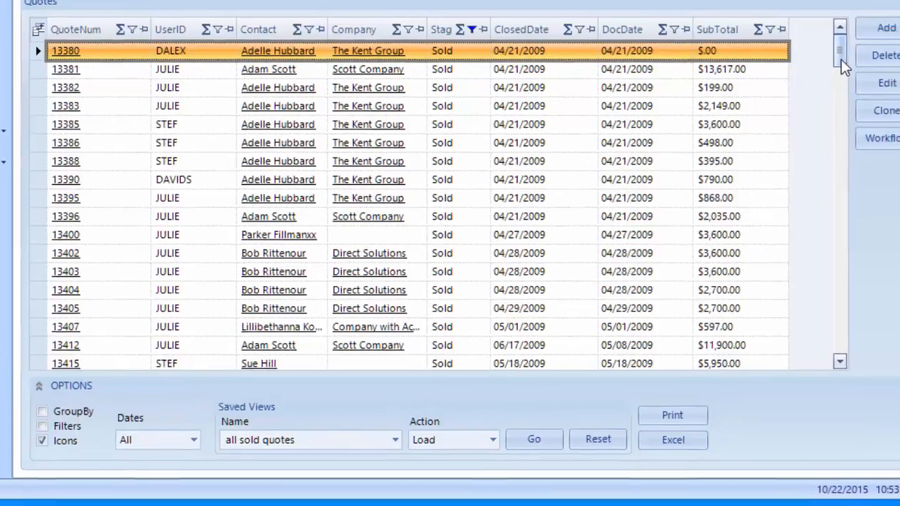
pyautogui.moveTo(853, 70); pyautogui.dragTo(853, 368)
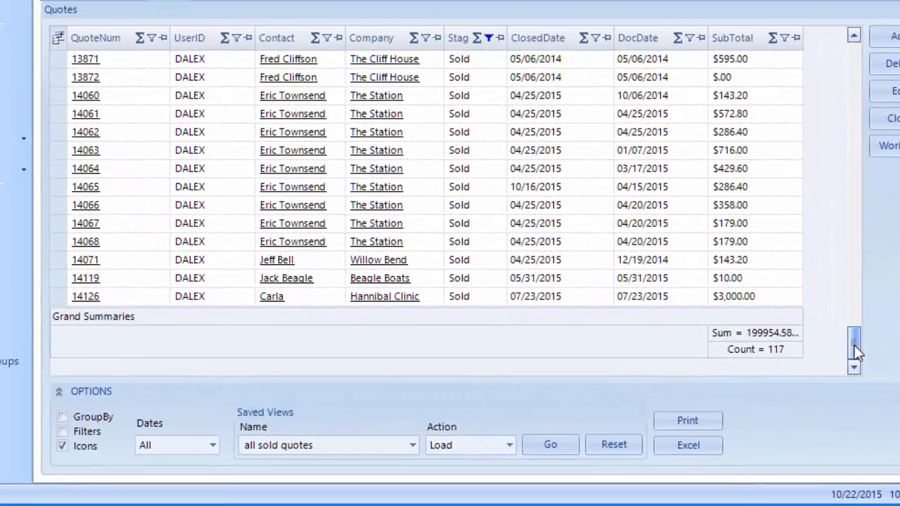
pyautogui.moveTo(715, 277); pyautogui.dragTo(716, 130)
pyautogui.moveTo(853, 200); pyautogui.dragTo(852, 58)
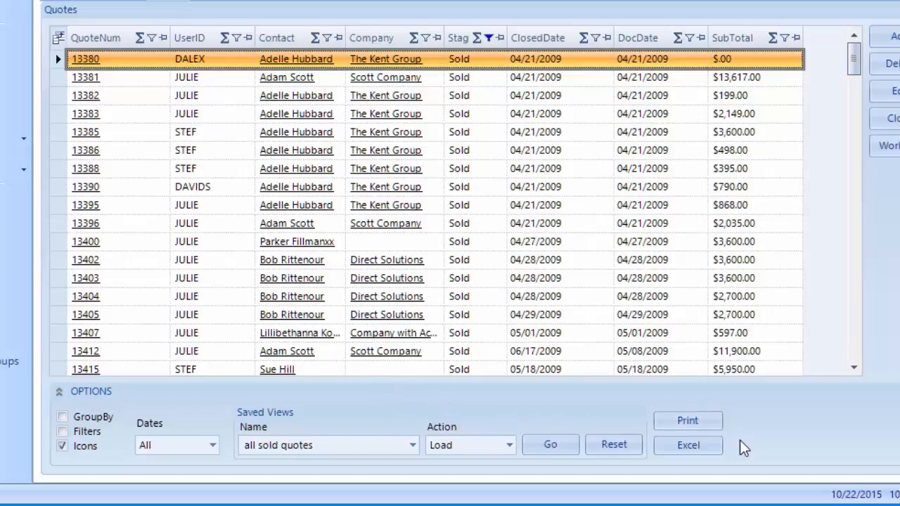
pyautogui.click(716, 424)
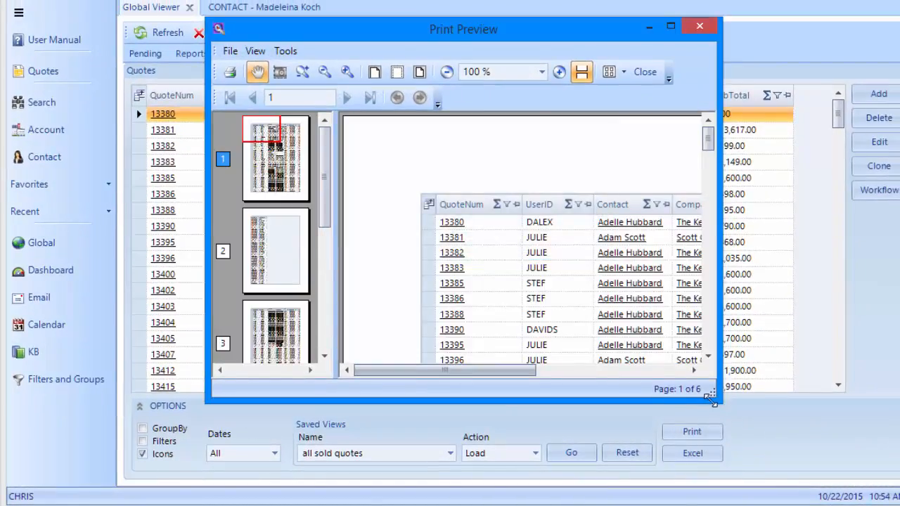
pyautogui.moveTo(719, 401); pyautogui.dragTo(851, 457)
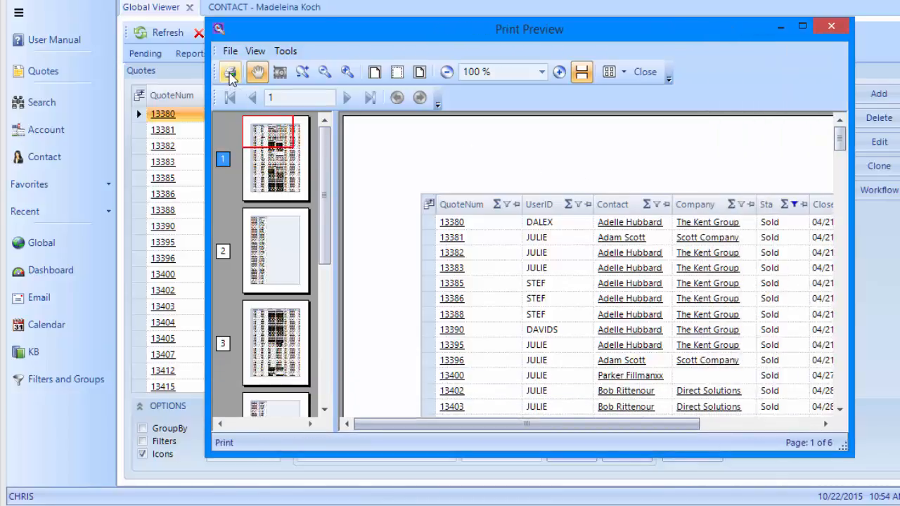
# - Print the previewed quotes list and reposition the Snagit Editor window that receives the output
pyautogui.click(230, 74)
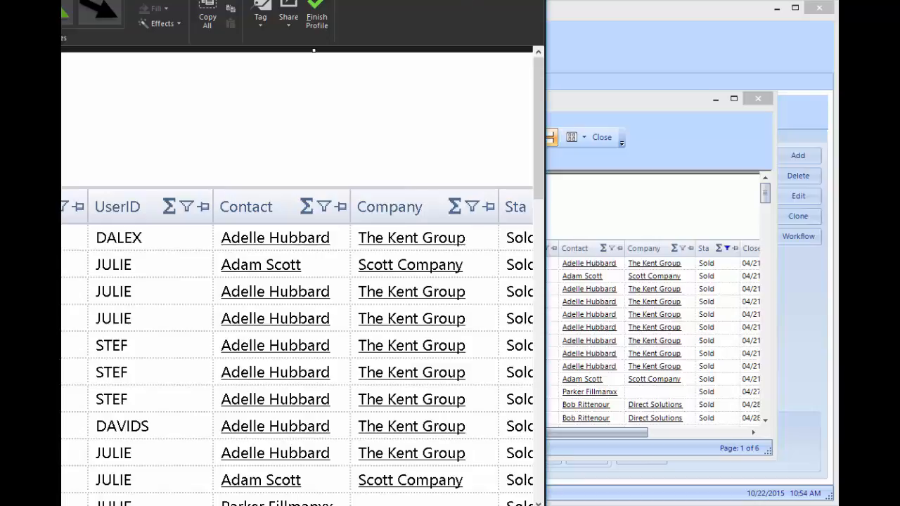
pyautogui.moveTo(546, 2); pyautogui.dragTo(308, 187)
pyautogui.moveTo(230, 197); pyautogui.dragTo(596, 49)
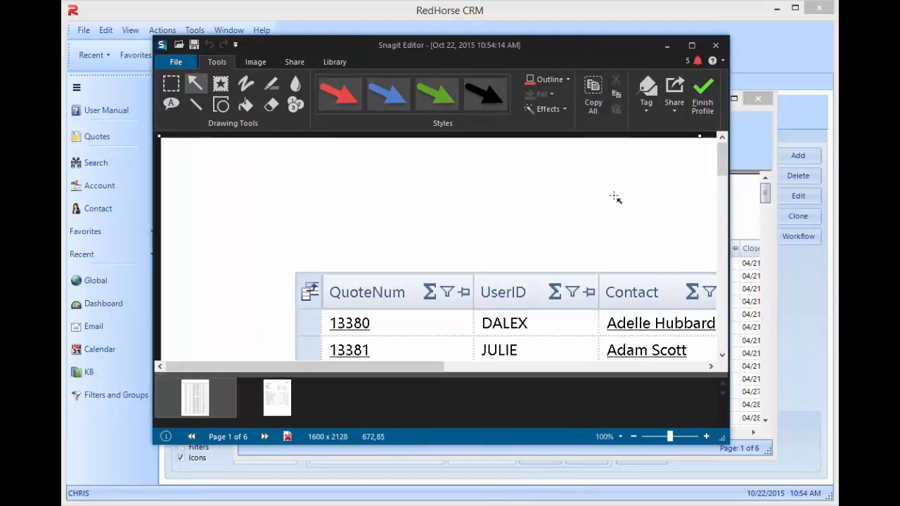
# - Look through the printed quotes list in Snagit Editor and close both the editor and the print preview
pyautogui.scroll(-15, 616, 197)
pyautogui.scroll(10, 616, 200)
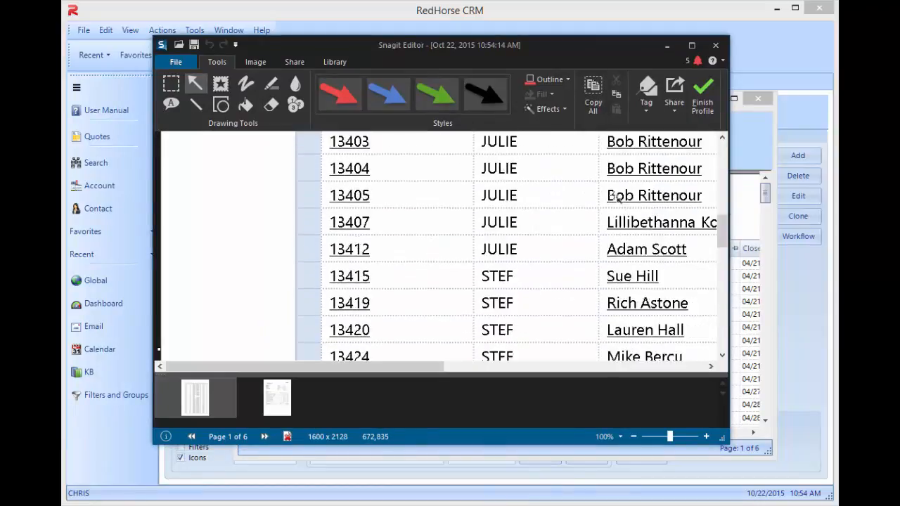
pyautogui.scroll(5, 616, 197)
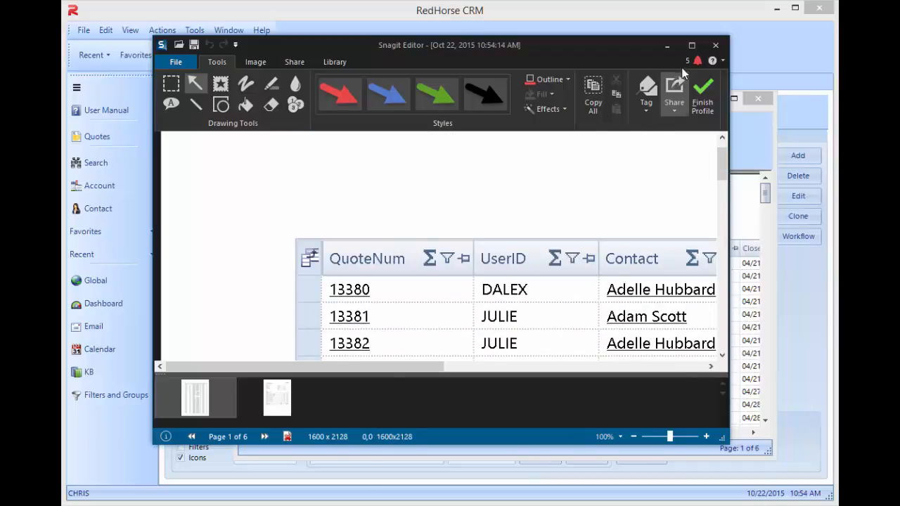
pyautogui.click(714, 48)
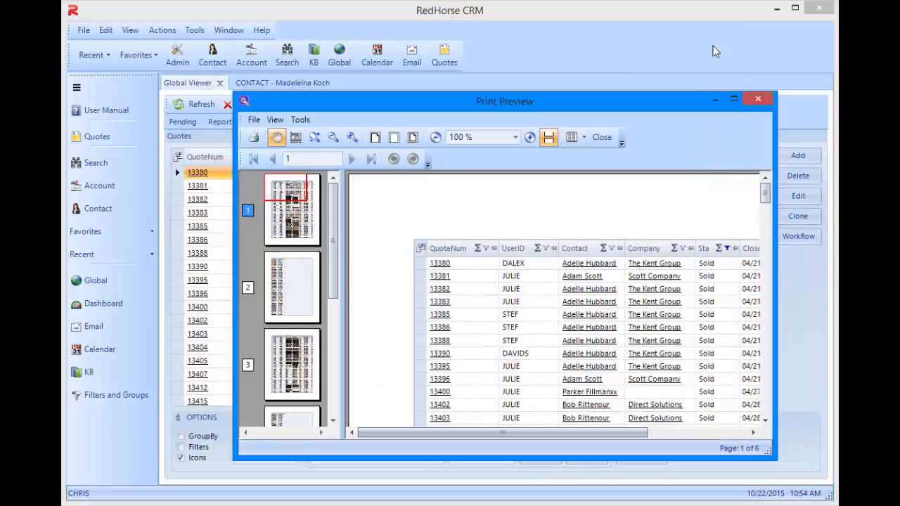
pyautogui.click(756, 100)
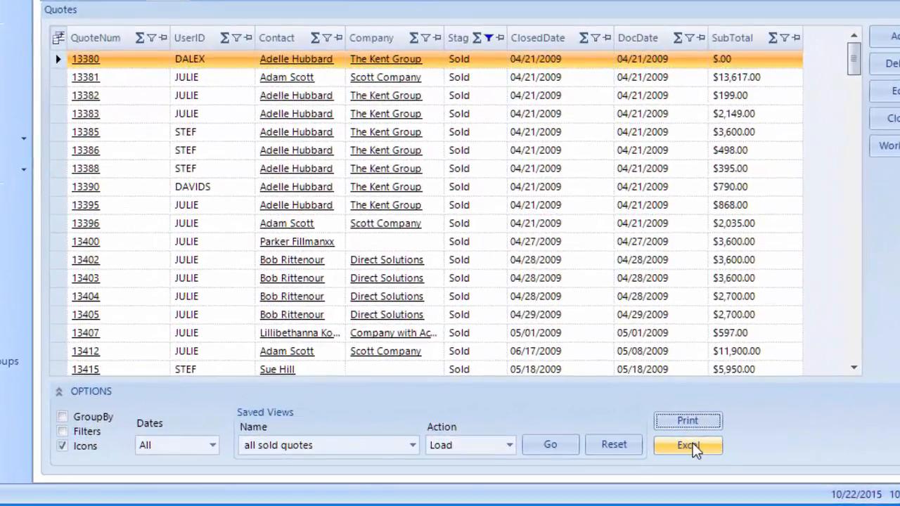
# - Export the sold quotes to Excel as \\clyde\RedHorse\crmdemo74\soldquotes, check the exported rows and summaries, and close the workbook
pyautogui.click(691, 446)
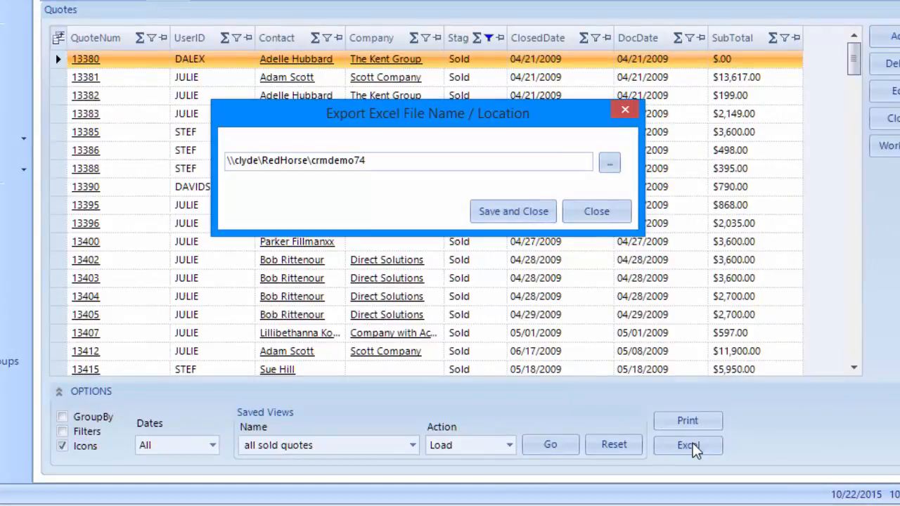
pyautogui.write('\\soldquotes')
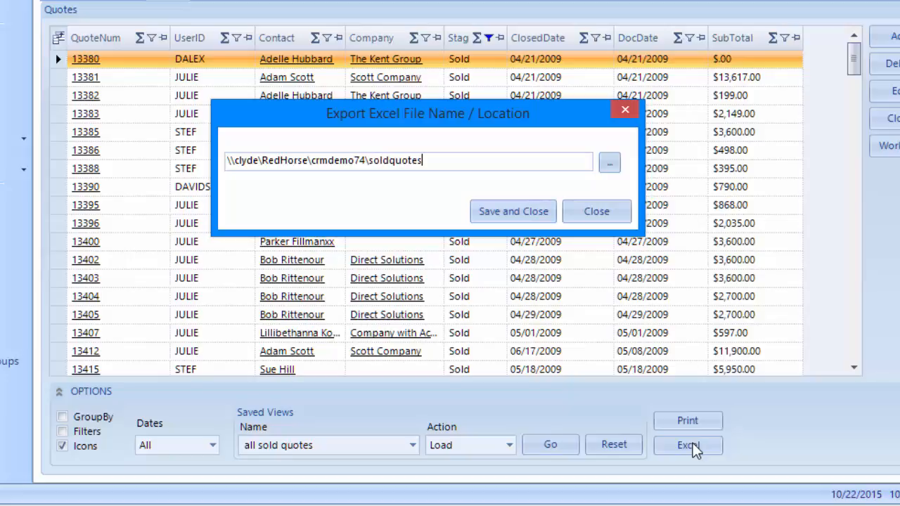
pyautogui.click(534, 211)
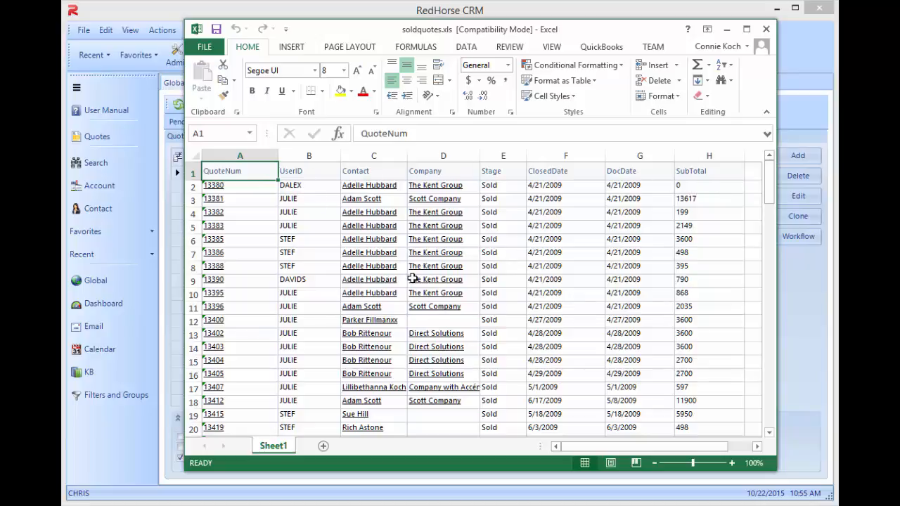
pyautogui.moveTo(769, 186); pyautogui.dragTo(768, 427)
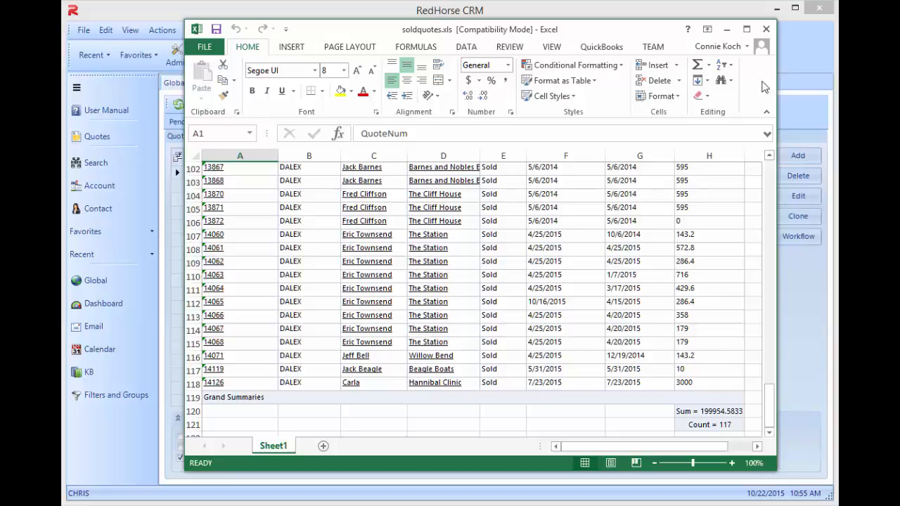
pyautogui.click(768, 31)
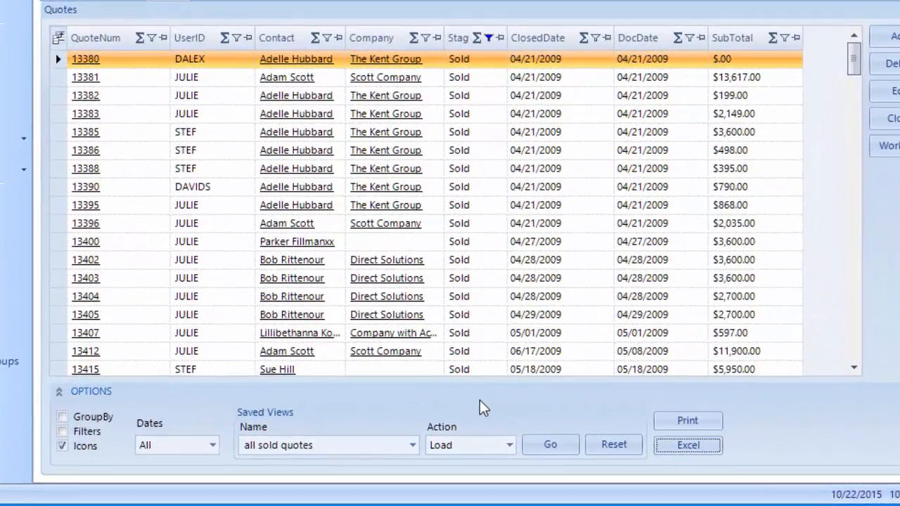
# - Group the quotes by UserID and export the grouped list to Excel as \\clyde\RedHorse\crmdemo74\soldquotesbyuser
pyautogui.click(63, 417)
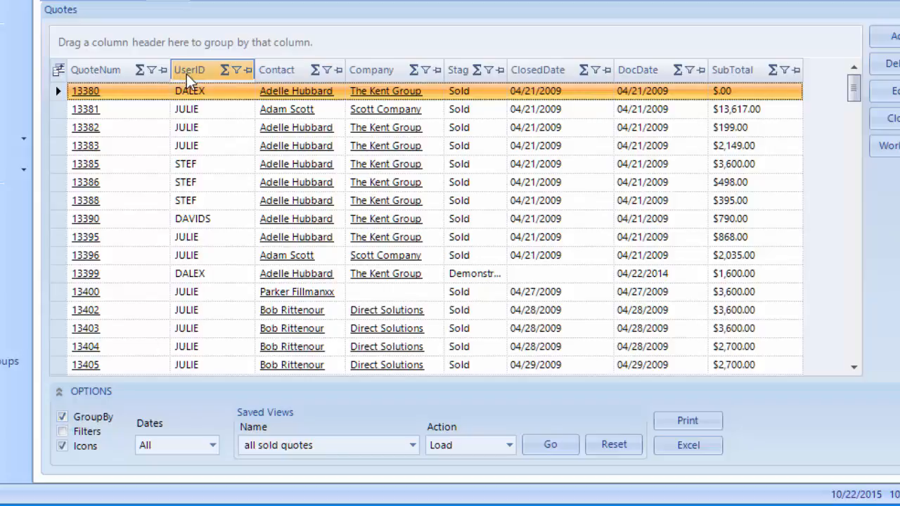
pyautogui.moveTo(187, 73); pyautogui.dragTo(185, 47)
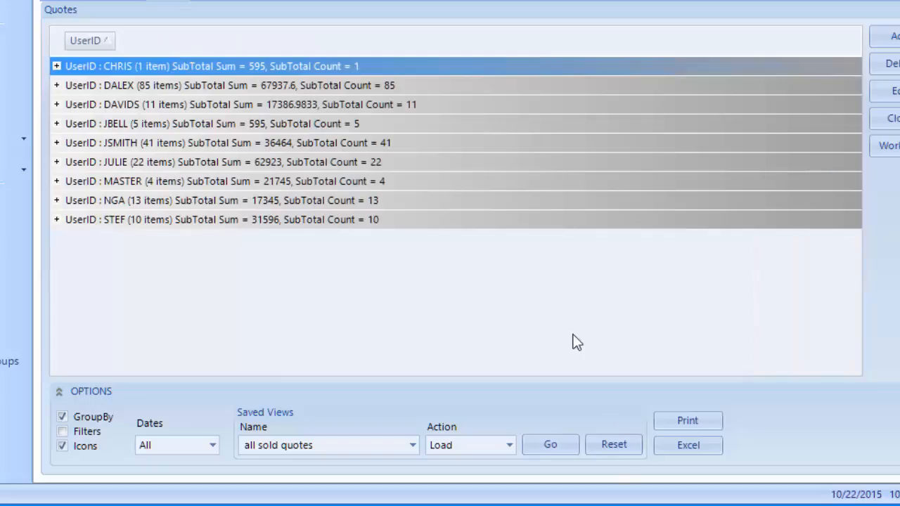
pyautogui.click(695, 452)
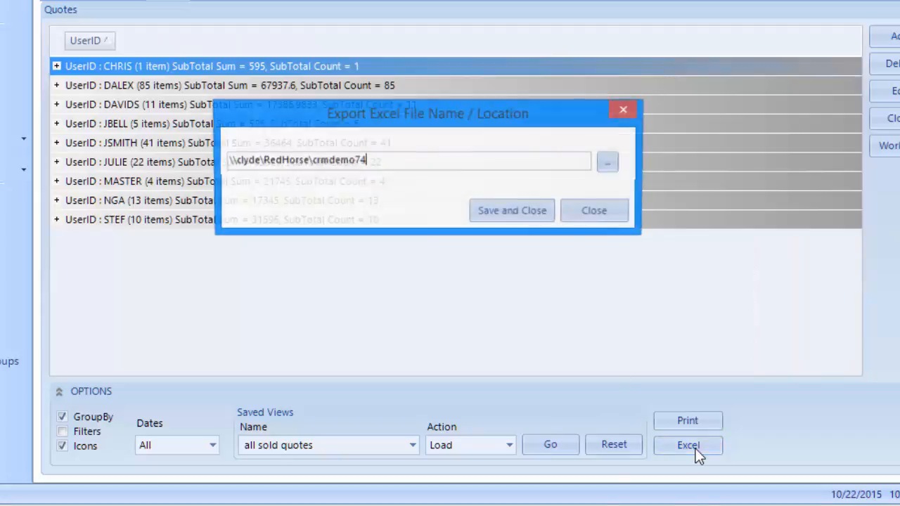
pyautogui.write('\\')
pyautogui.write('sold')
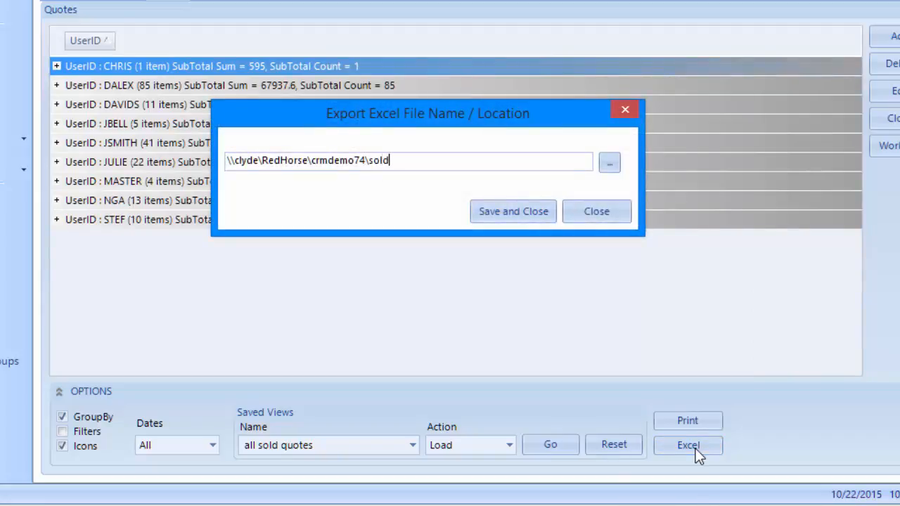
pyautogui.write('quotesbyuser')
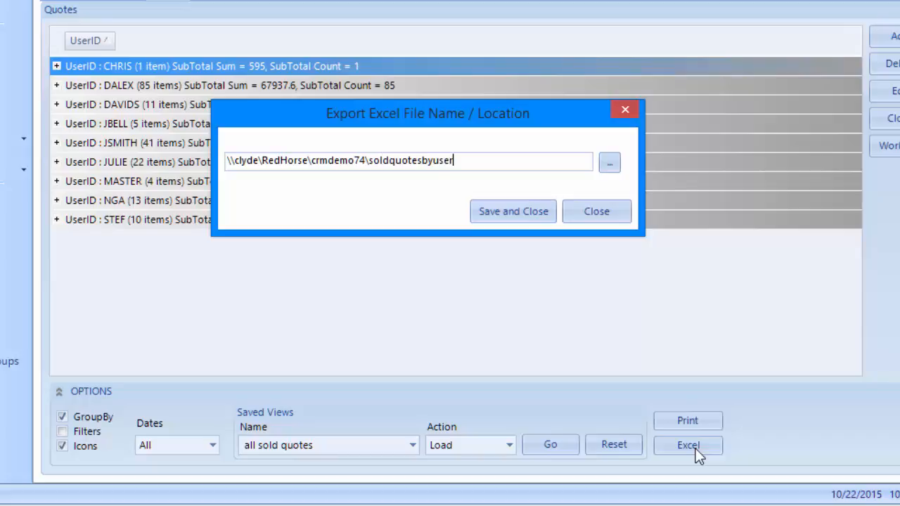
pyautogui.click(537, 214)
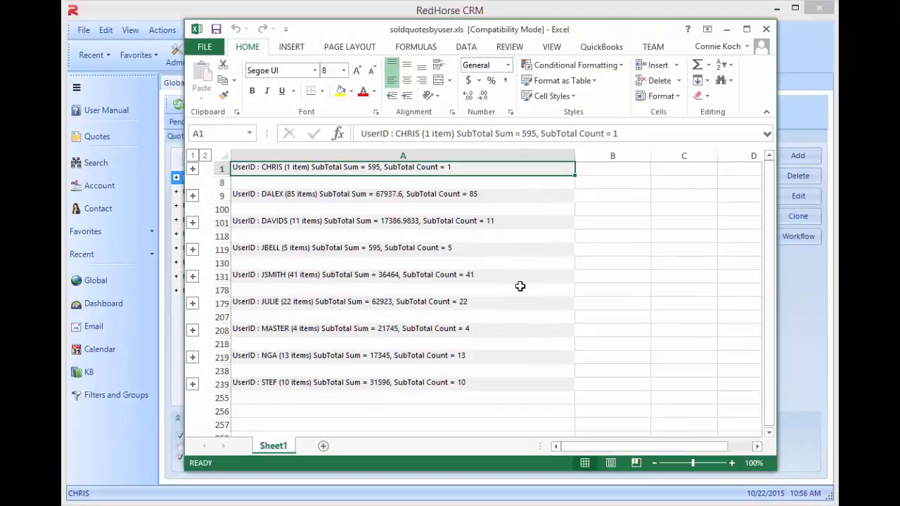
# - Expand the first two user groups in the exported workbook and examine their quote details
pyautogui.click(193, 170)
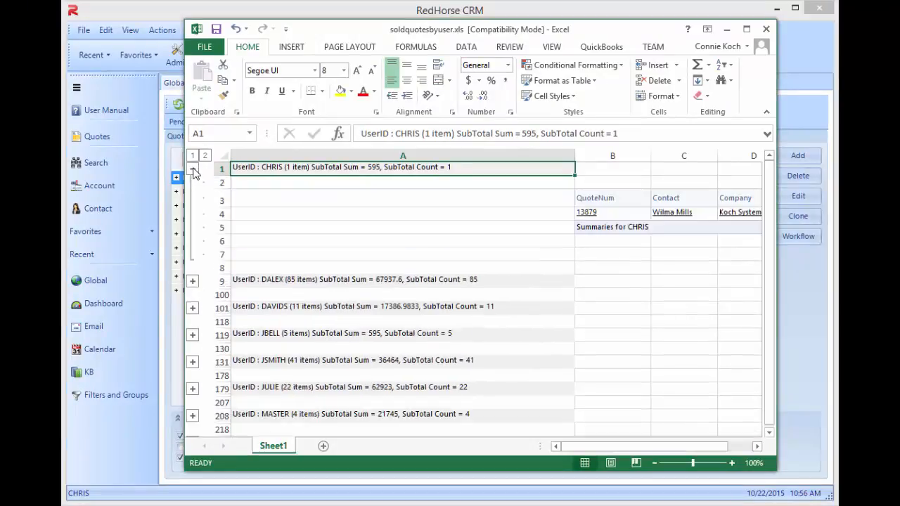
pyautogui.click(193, 282)
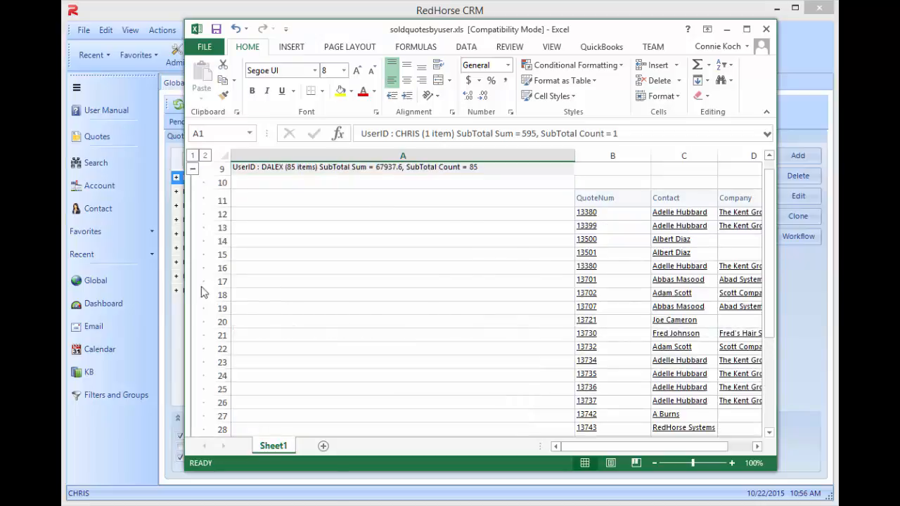
pyautogui.moveTo(659, 450); pyautogui.dragTo(679, 455)
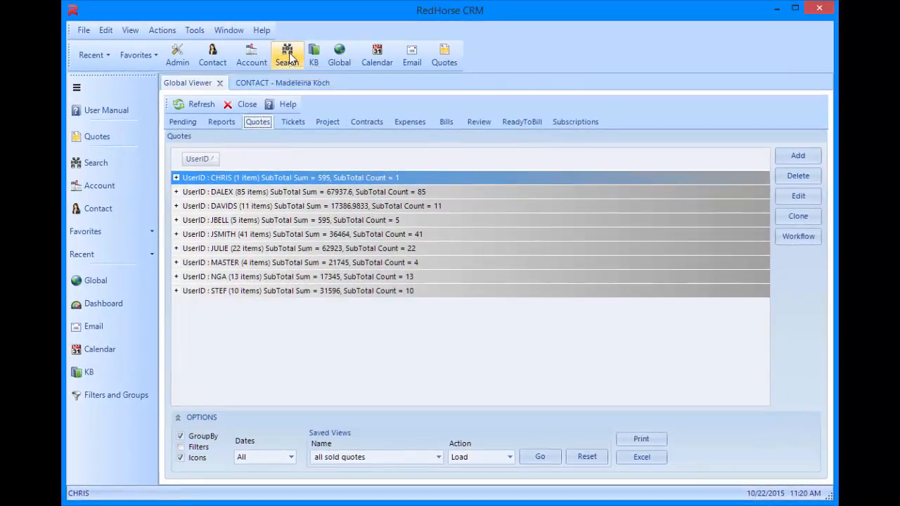
# - Search the contact and account records by Company for "d"
pyautogui.click(288, 57)
pyautogui.click(284, 149)
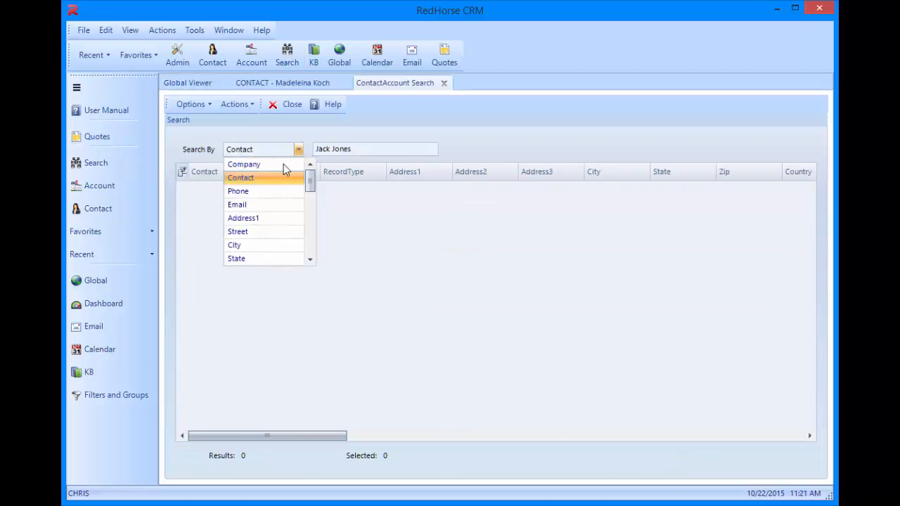
pyautogui.click(283, 164)
pyautogui.press('Tab')
pyautogui.write('d')
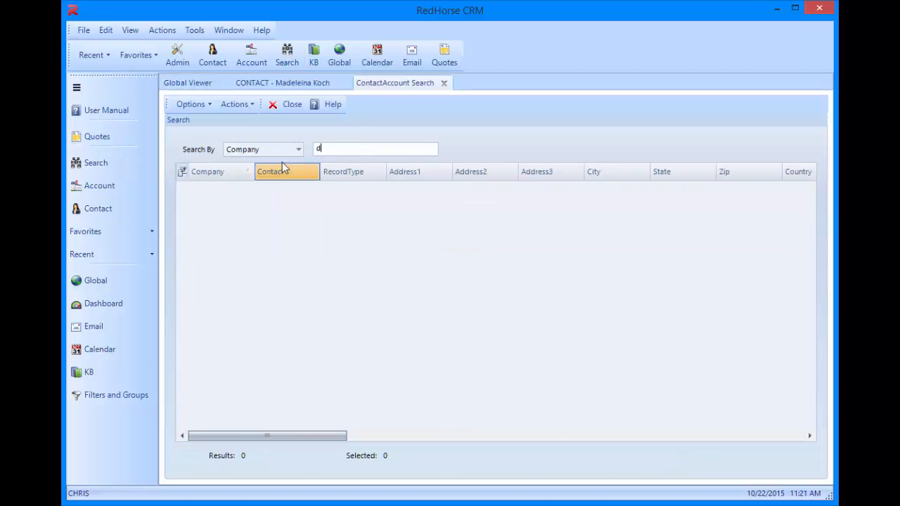
pyautogui.press('Return')
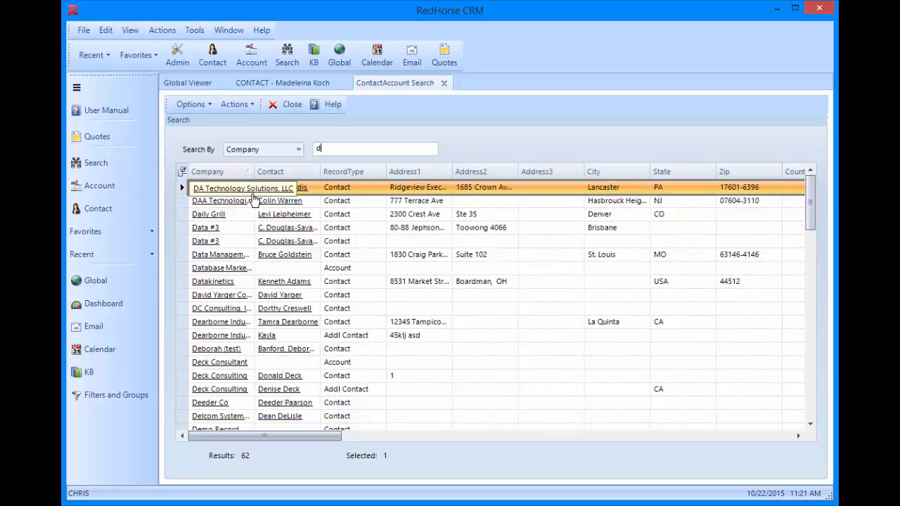
# - Start sending all the company search results to Excel and close the export file prompt without saving
pyautogui.click(237, 104)
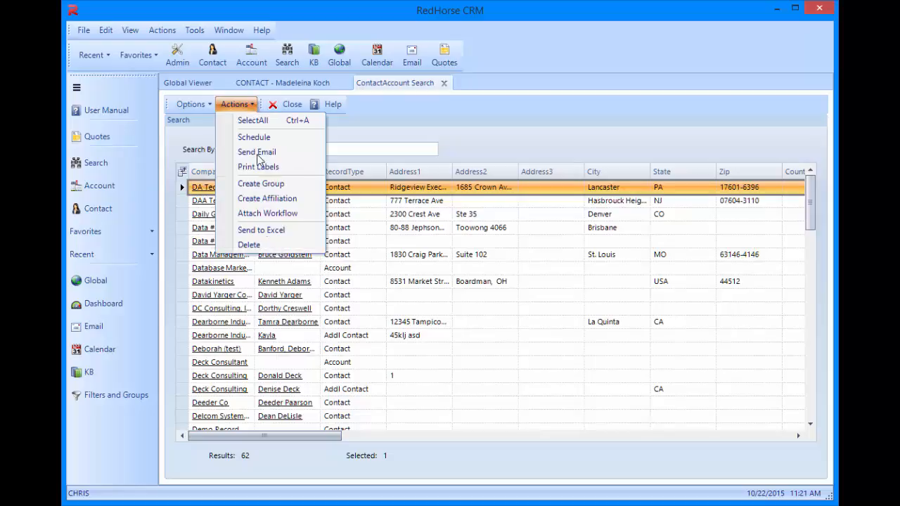
pyautogui.click(280, 233)
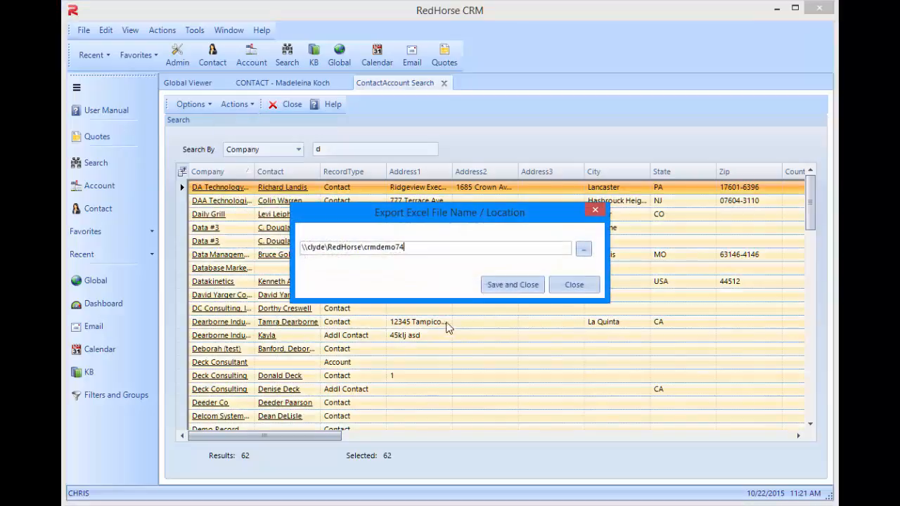
pyautogui.click(574, 285)
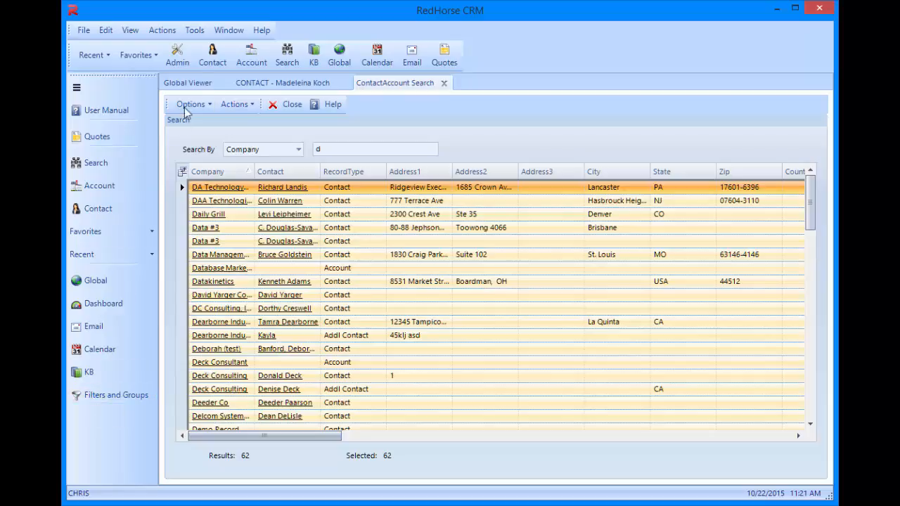
# - In Filters and Groups, set the type of data to Contacts and open the account rep filter for editing
pyautogui.click(115, 402)
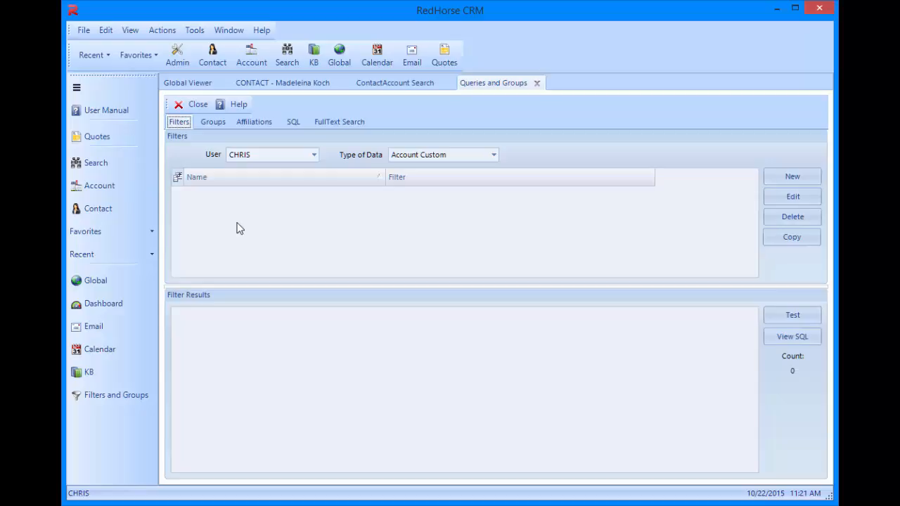
pyautogui.click(398, 159)
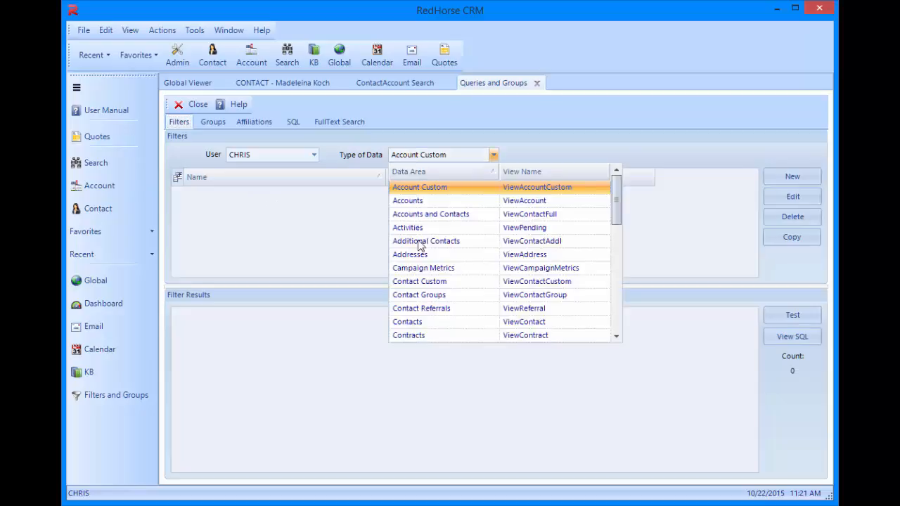
pyautogui.click(419, 326)
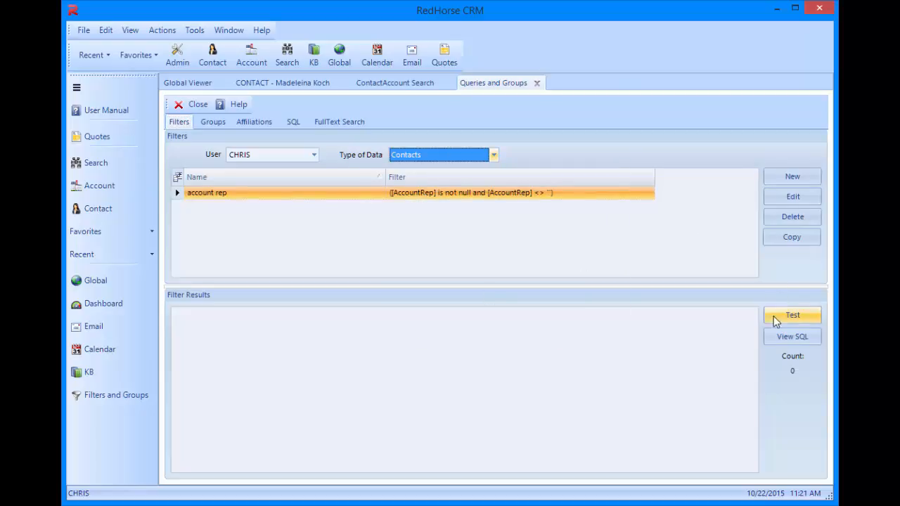
pyautogui.click(794, 198)
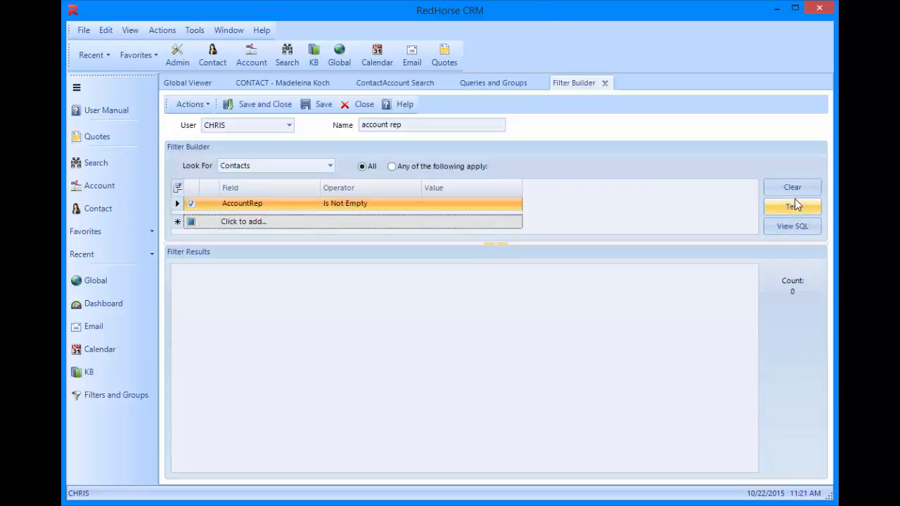
# - Test the account rep filter, start sending its results to Excel, and close the export file prompt and the filter without saving
pyautogui.click(793, 207)
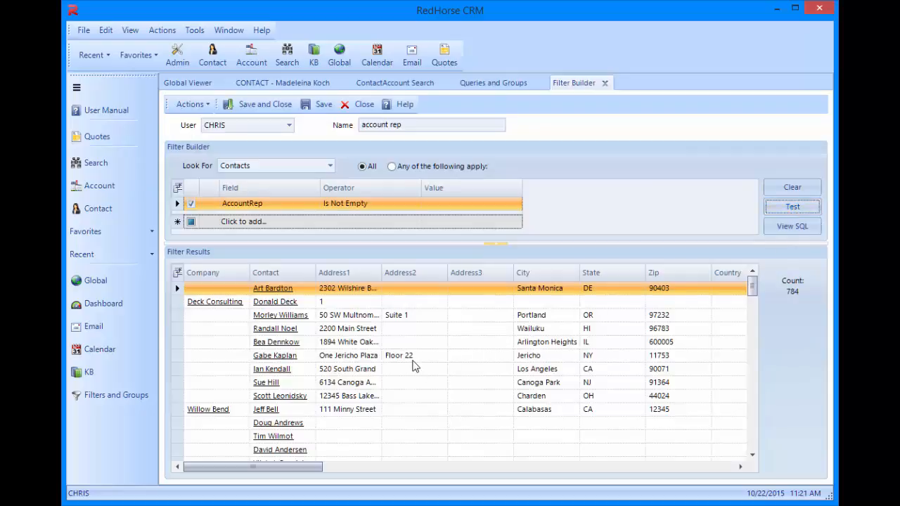
pyautogui.moveTo(180, 287); pyautogui.dragTo(180, 408)
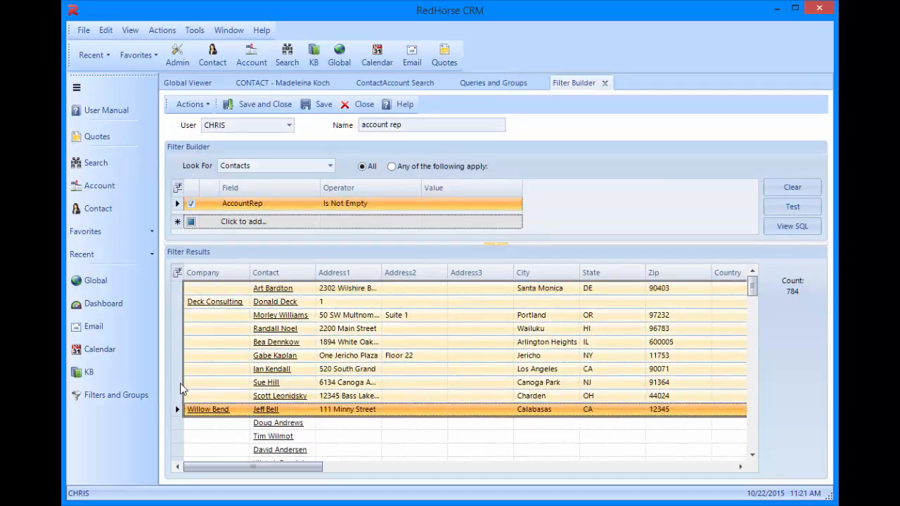
pyautogui.click(200, 105)
pyautogui.click(226, 230)
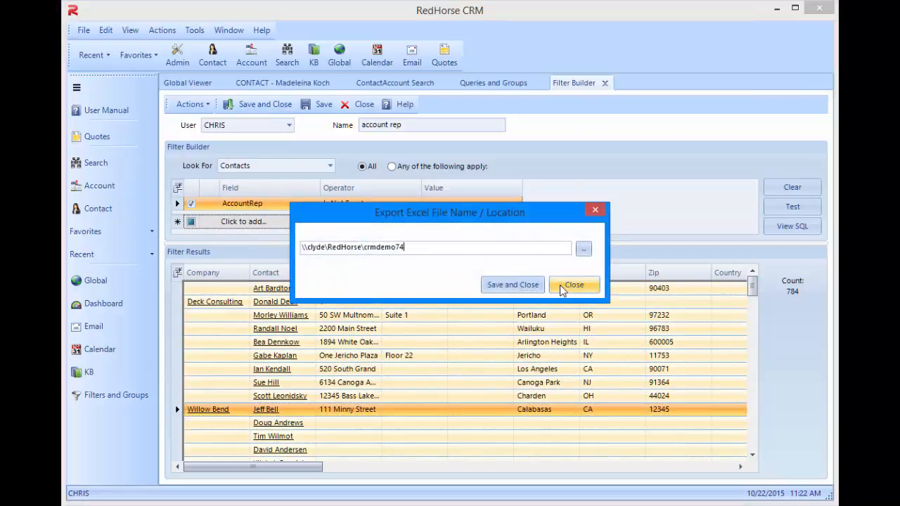
pyautogui.click(572, 285)
pyautogui.click(360, 104)
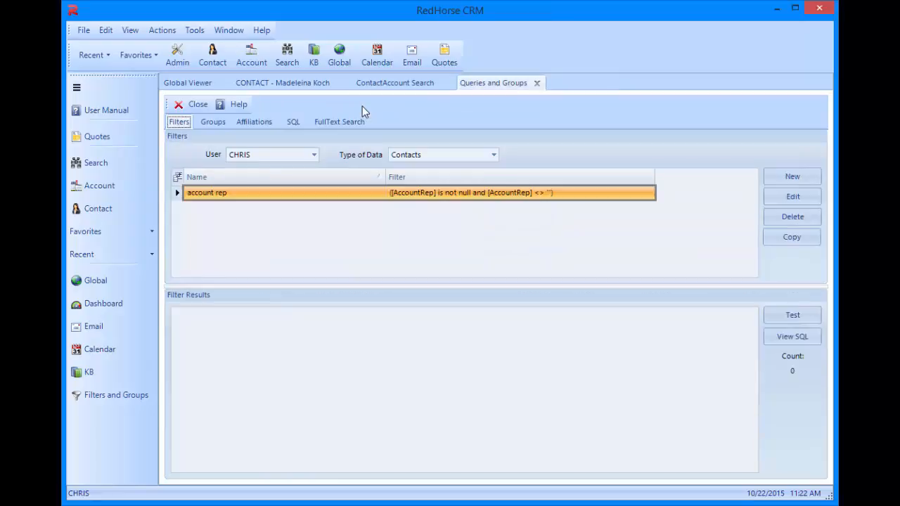
# - Open the account rep group for editing, select its first four members to check the available export action, and close it without saving
pyautogui.click(212, 122)
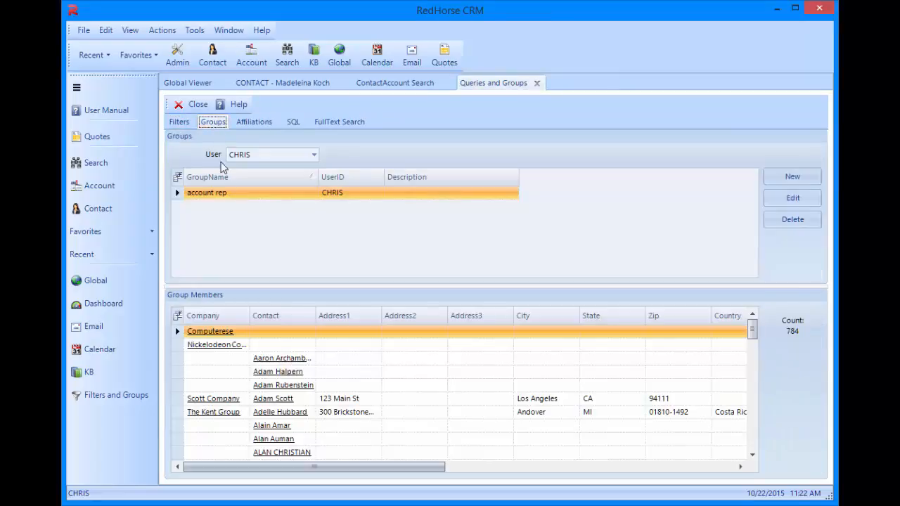
pyautogui.click(812, 205)
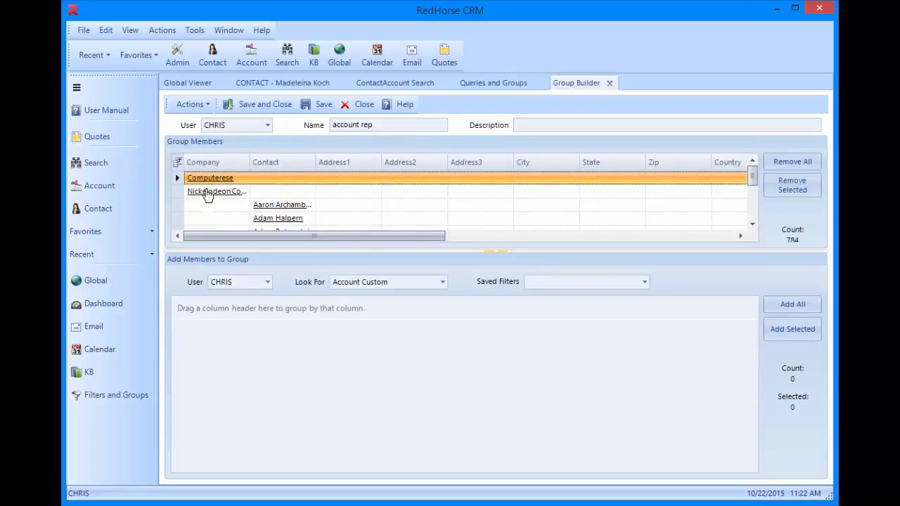
pyautogui.keyDown('shift'); pyautogui.click(208, 191); pyautogui.keyUp('shift')
pyautogui.keyDown('shift'); pyautogui.click(211, 218); pyautogui.keyUp('shift')
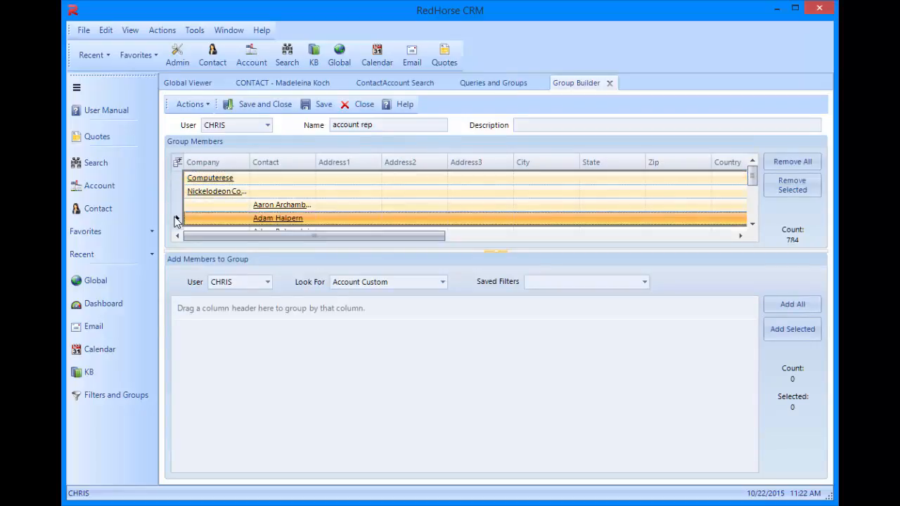
pyautogui.click(198, 106)
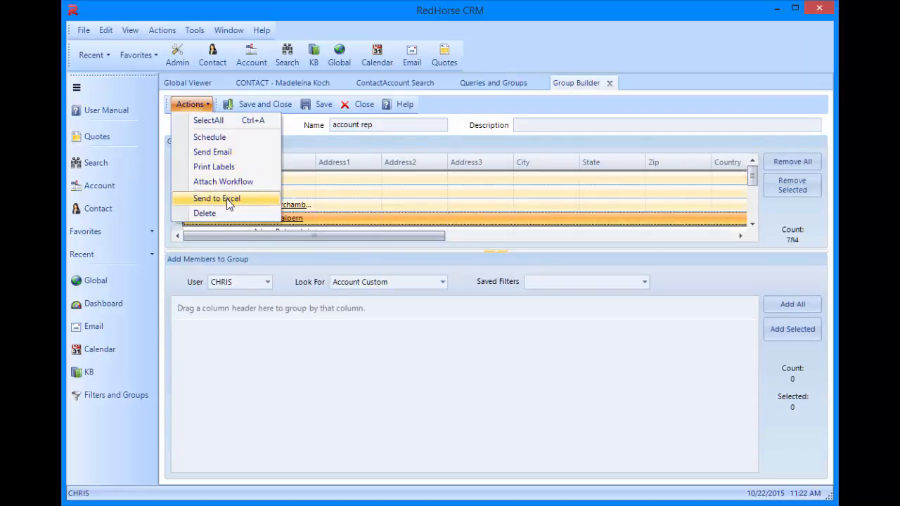
pyautogui.click(334, 114)
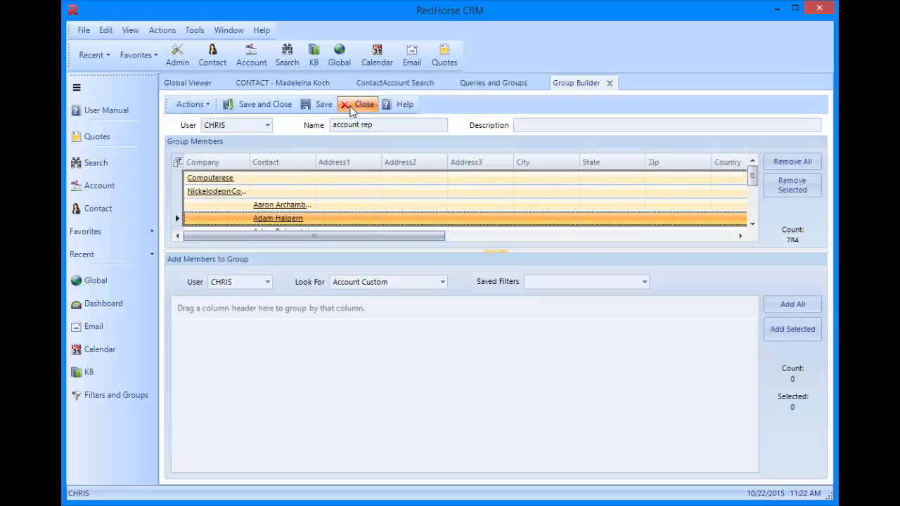
pyautogui.click(355, 105)
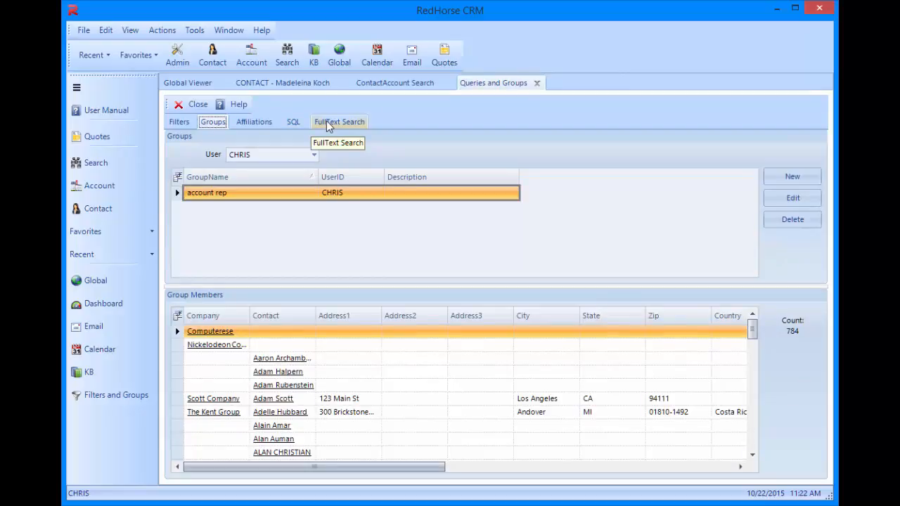
# - Run the saved SQL query account rep and select the first five rows of its results
pyautogui.click(293, 126)
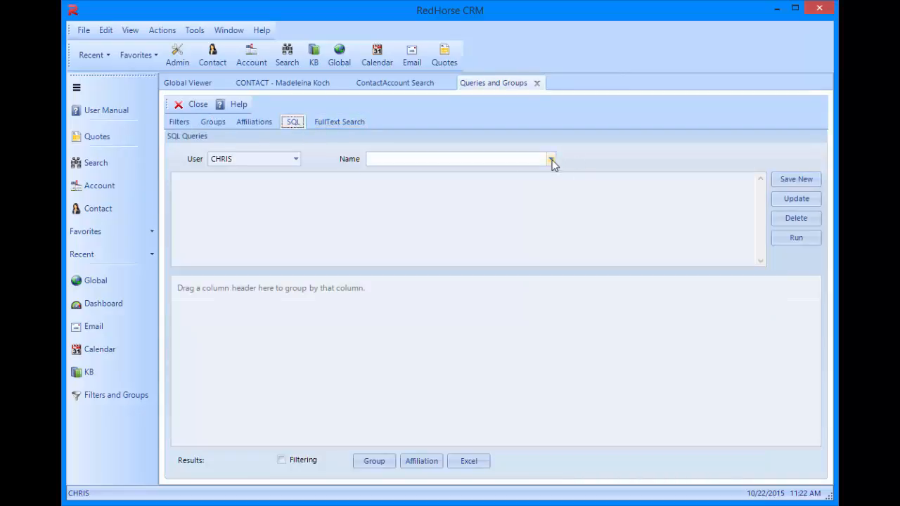
pyautogui.click(551, 159)
pyautogui.click(415, 175)
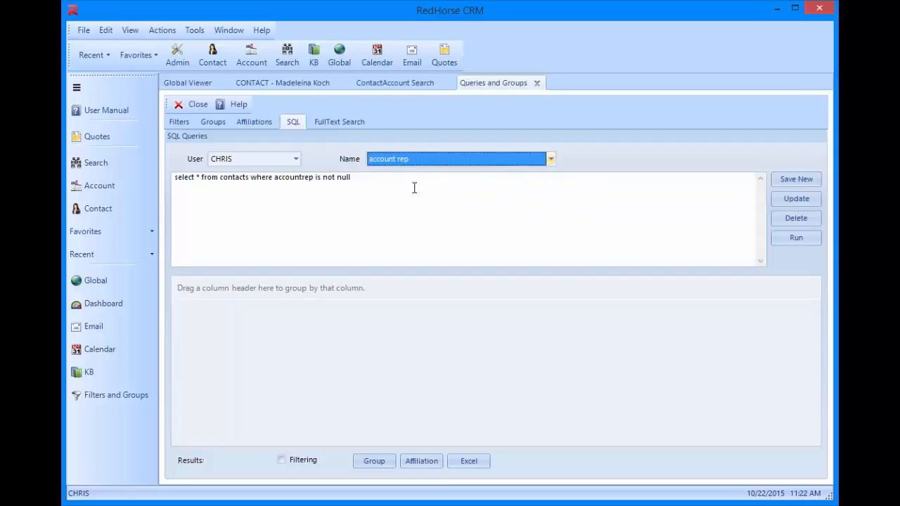
pyautogui.click(792, 238)
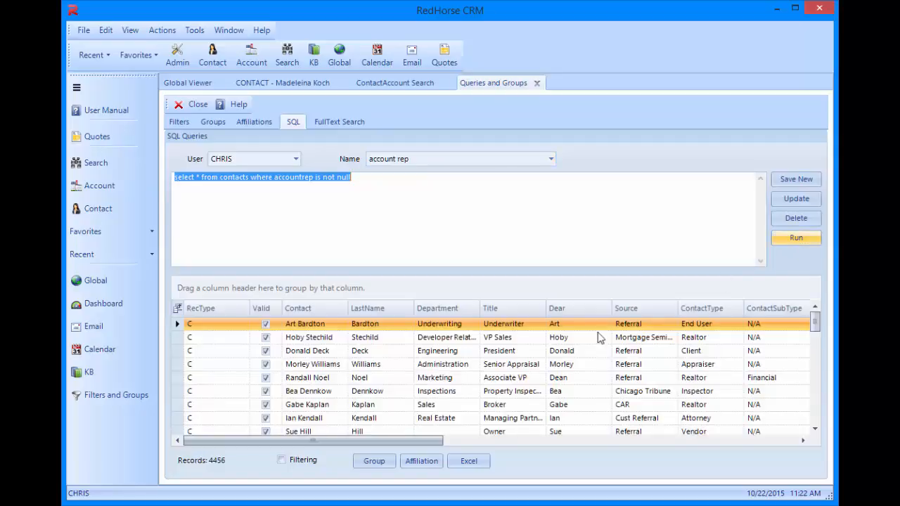
pyautogui.moveTo(179, 369); pyautogui.dragTo(180, 379)
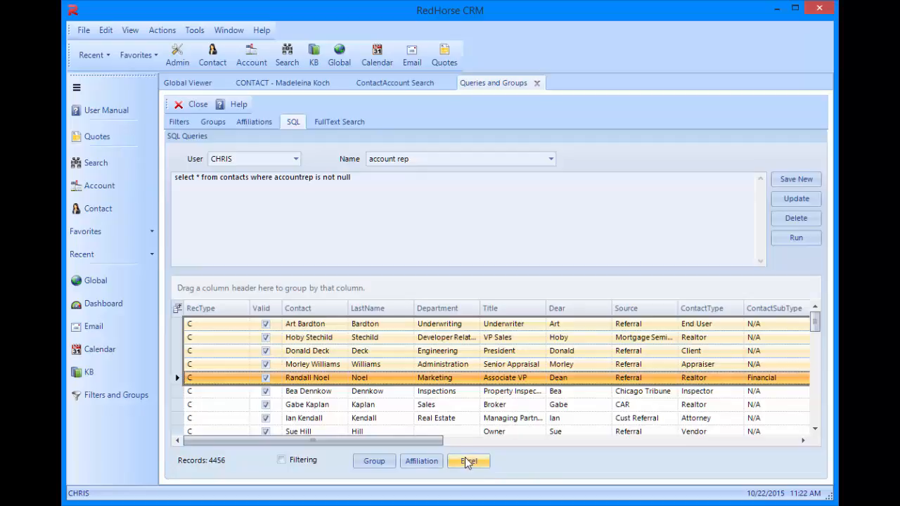
# - Run a full-text search for "red" and return to the list of saved filters
pyautogui.click(338, 123)
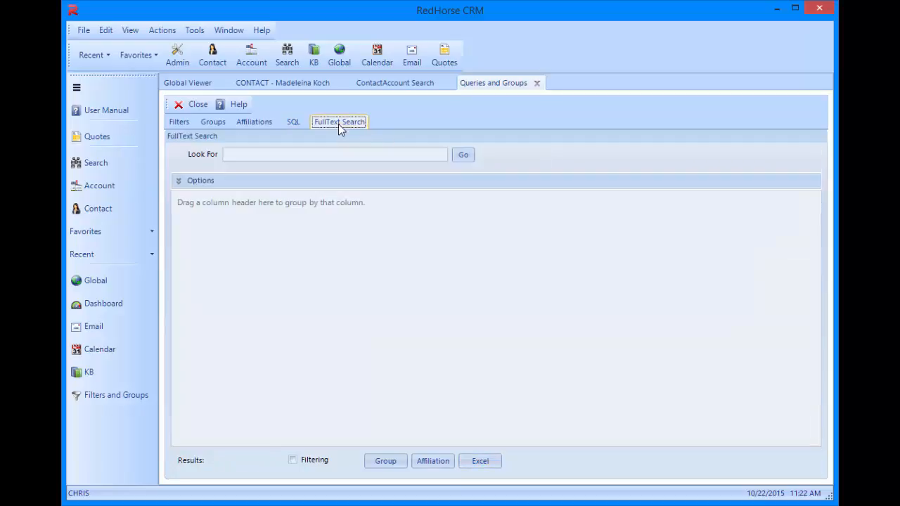
pyautogui.click(330, 154)
pyautogui.write('red')
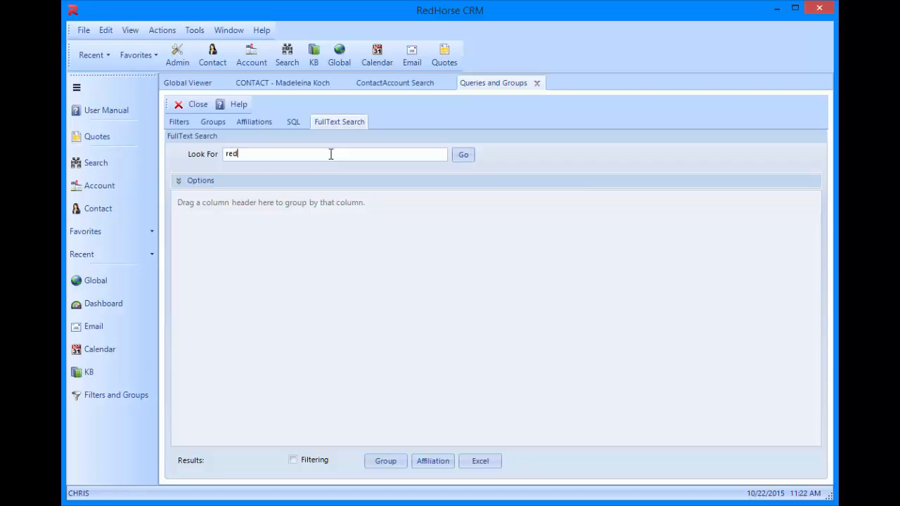
pyautogui.click(457, 155)
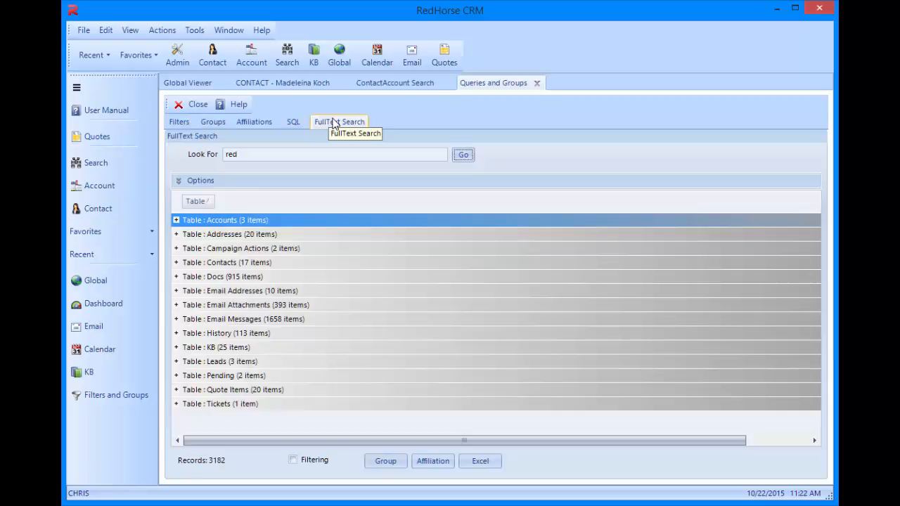
pyautogui.click(187, 125)
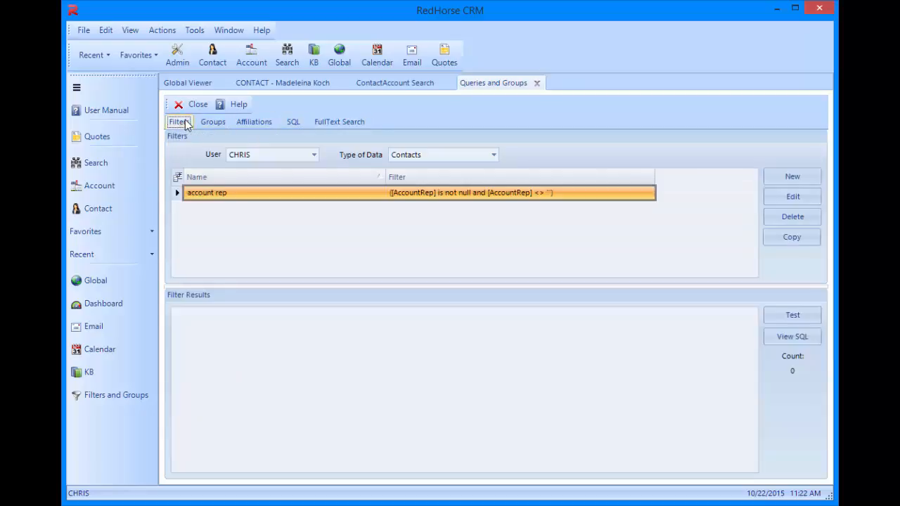